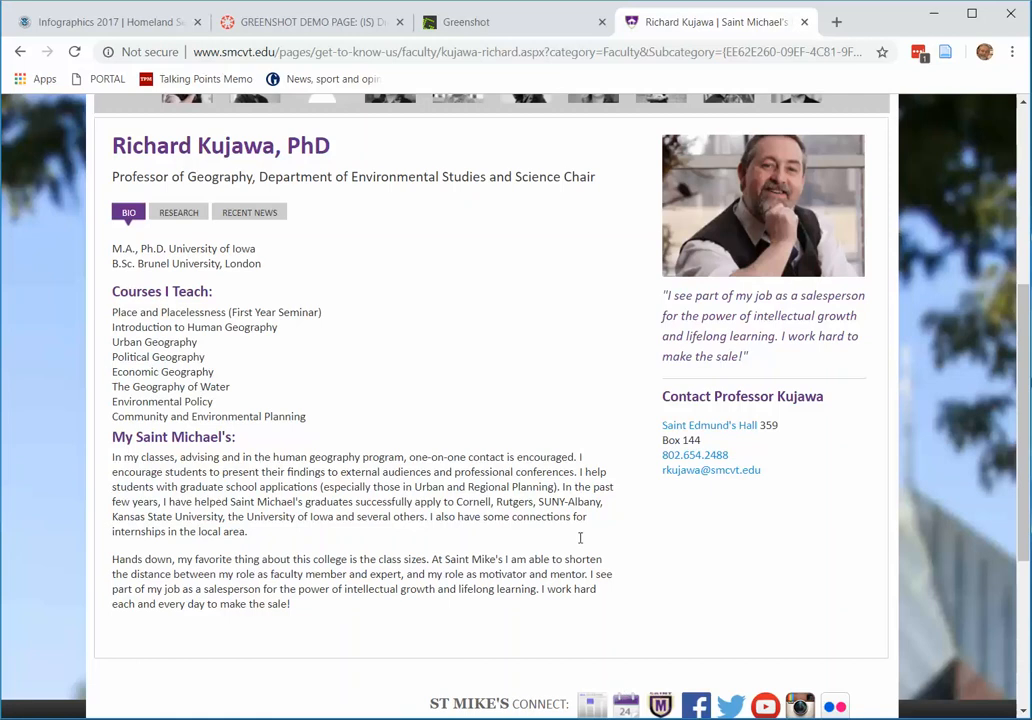
Close the faculty profile page and expand the Naturalizations 2017 section on the Homeland Security Infographics 2017 page.
click(804, 21)
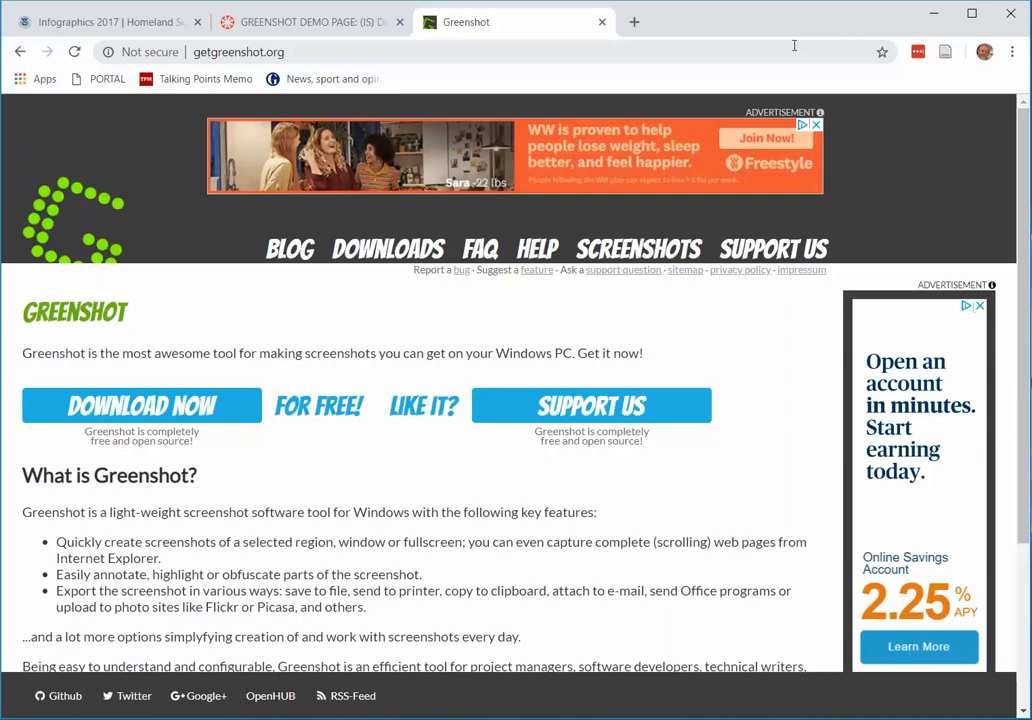
click(85, 27)
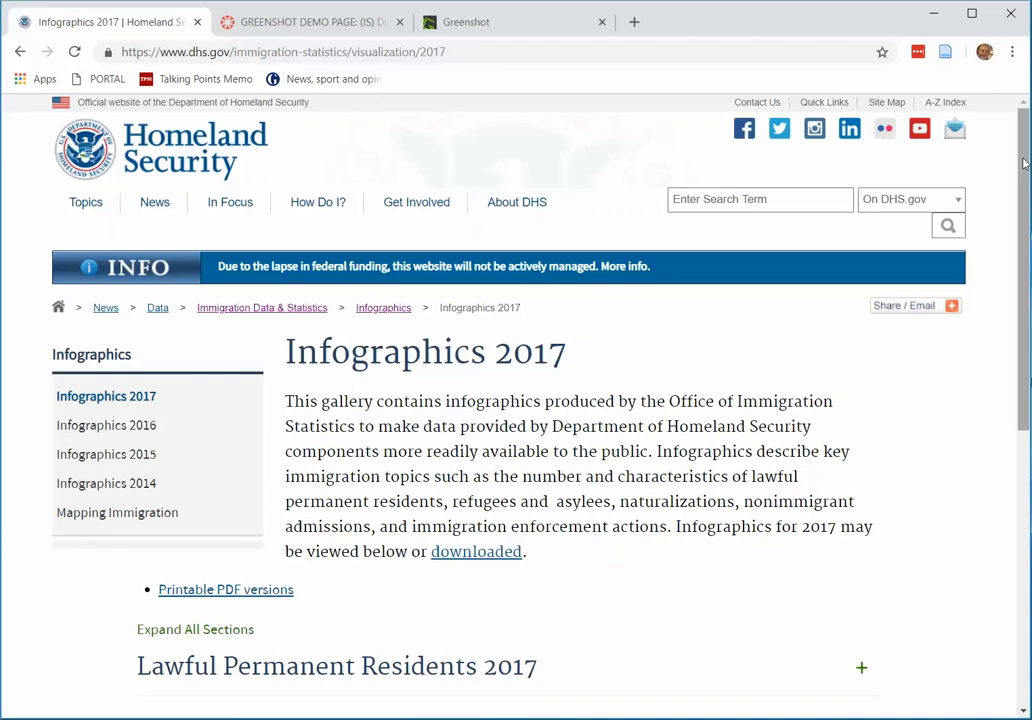
click(1023, 163)
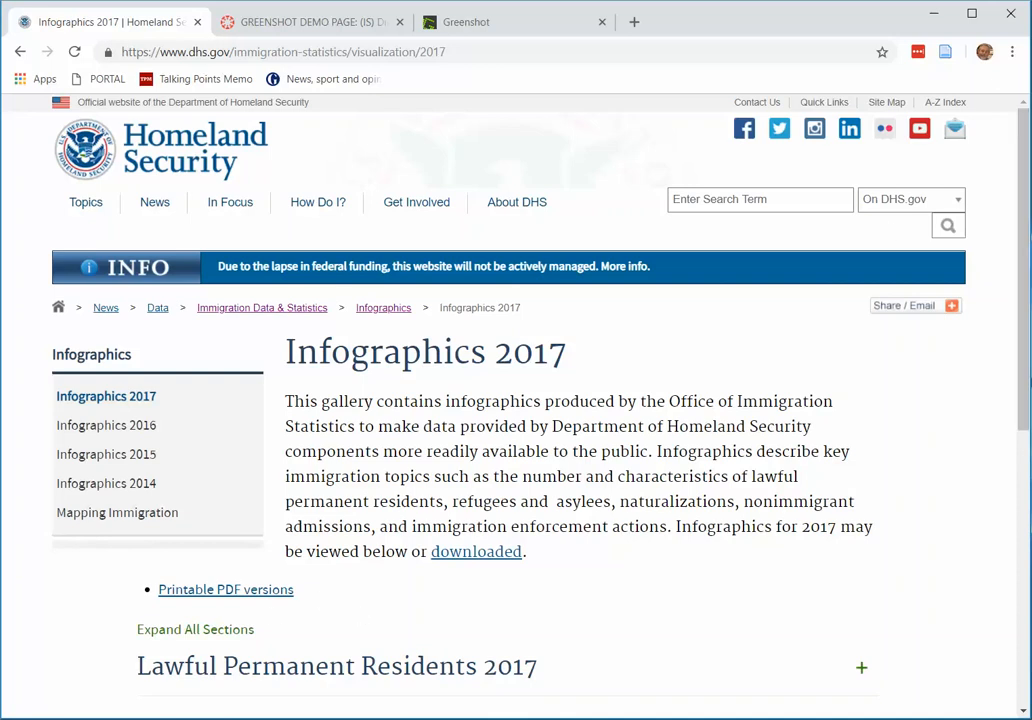
drag(1022, 153, 1003, 355)
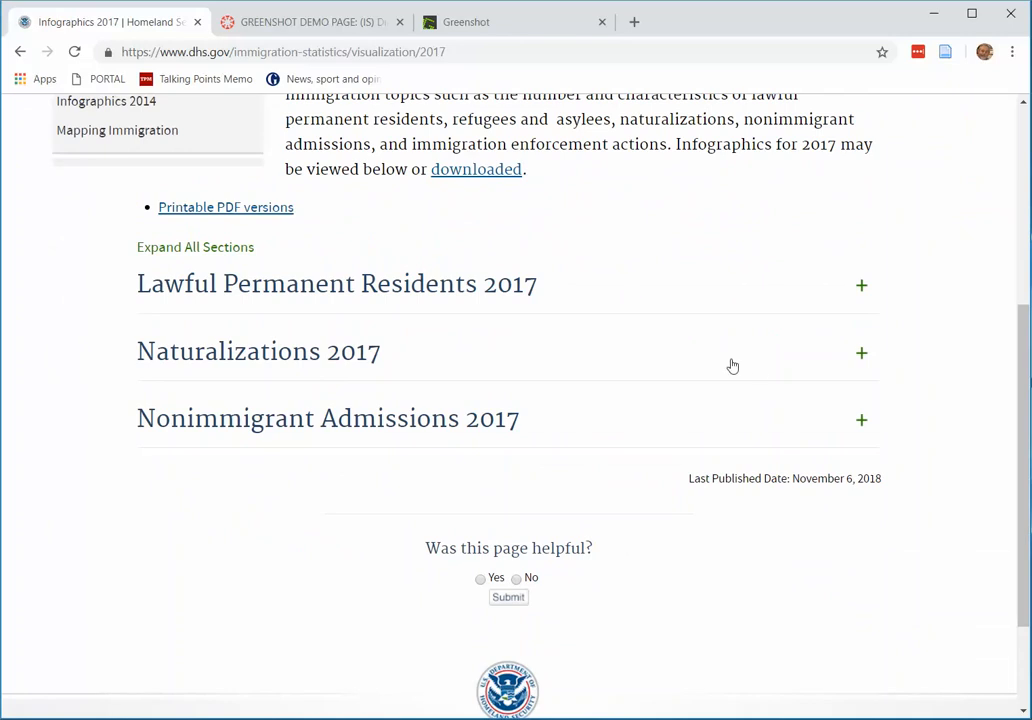
click(860, 360)
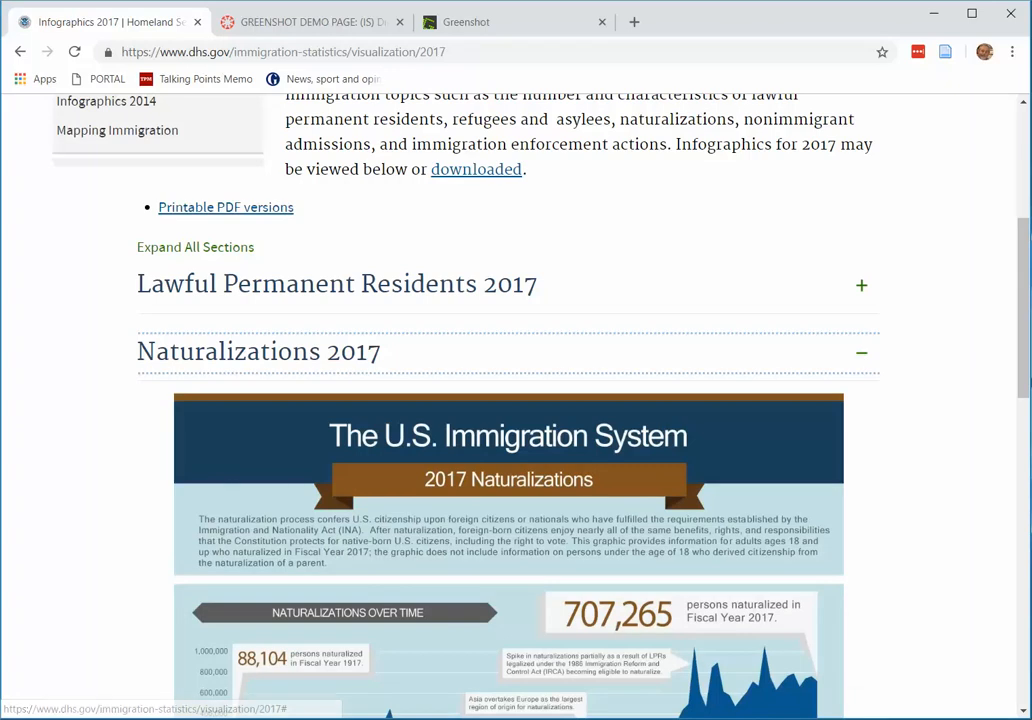
Capture the Naturalizations Over Time chart with Greenshot as a region of about 1018x294 pixels and open it in the image editor.
drag(1019, 298, 1019, 376)
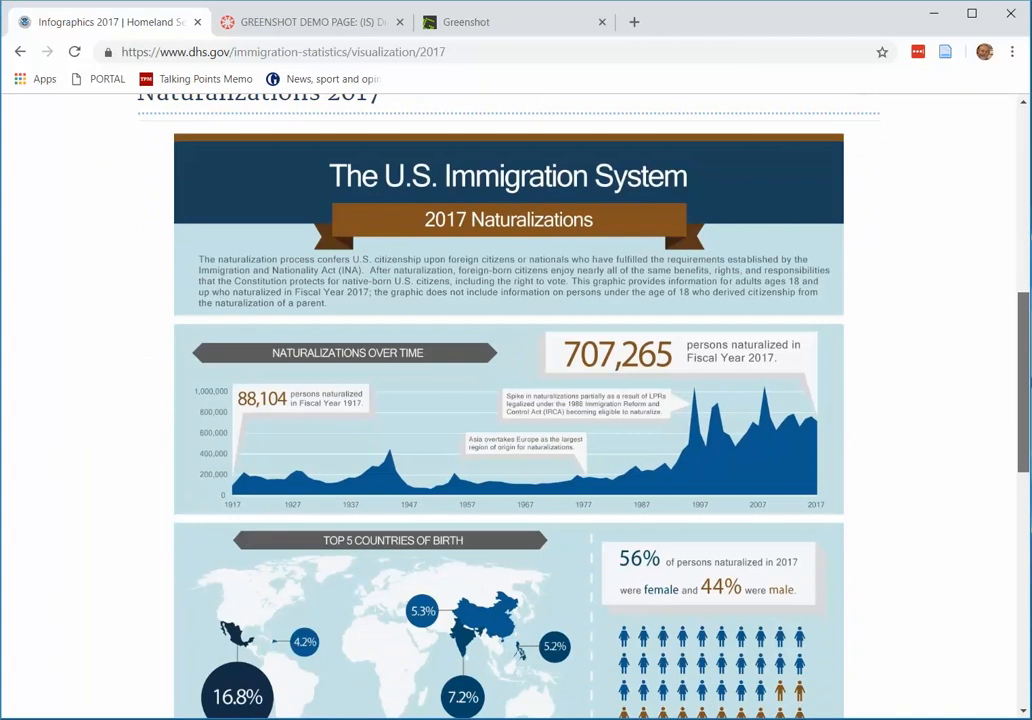
drag(1022, 369, 1024, 404)
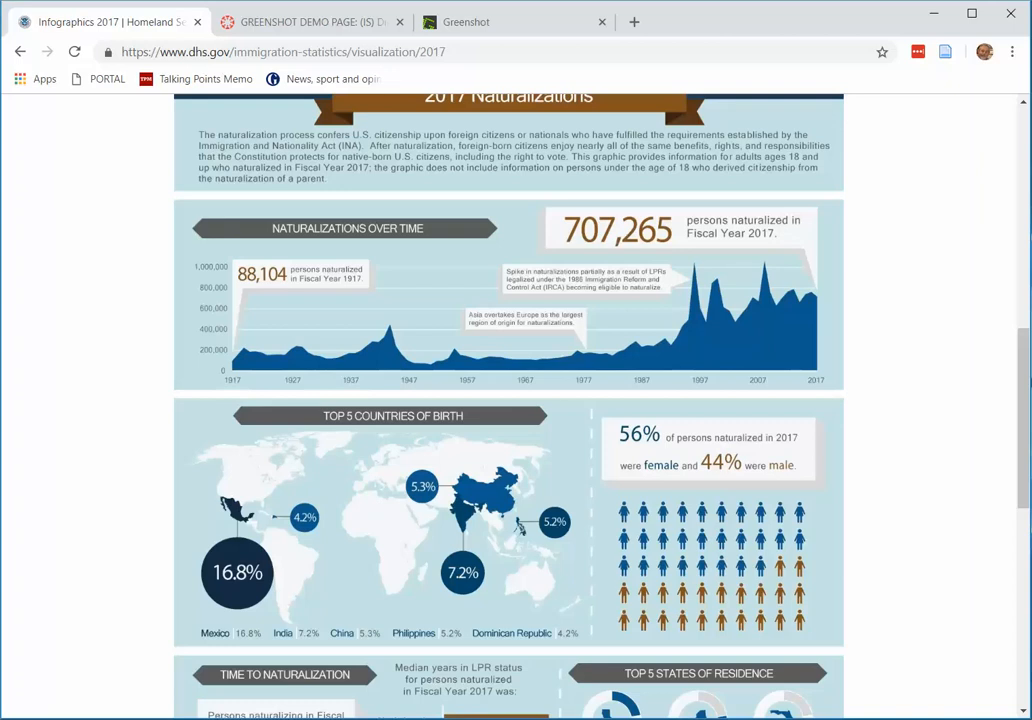
right_click(1, 606)
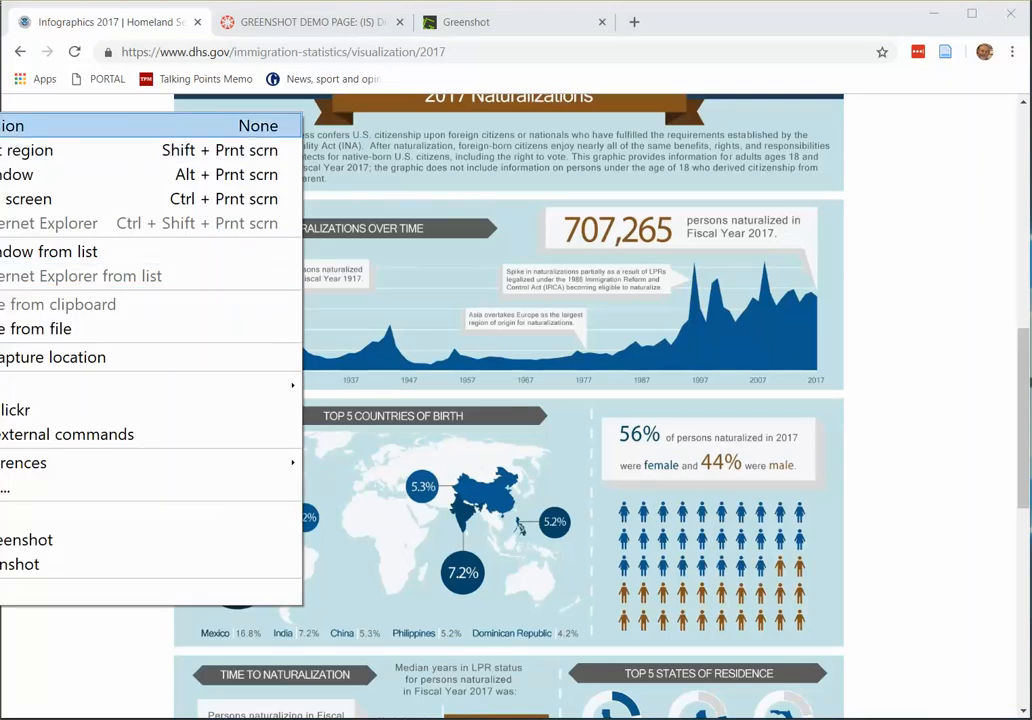
click(2, 125)
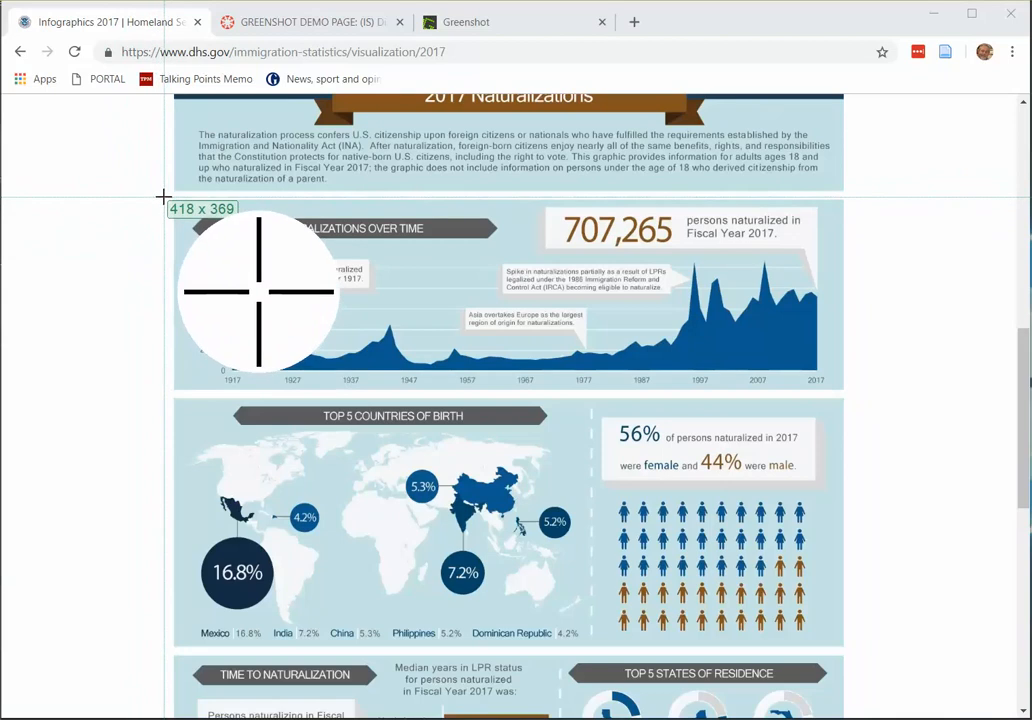
drag(162, 197, 852, 395)
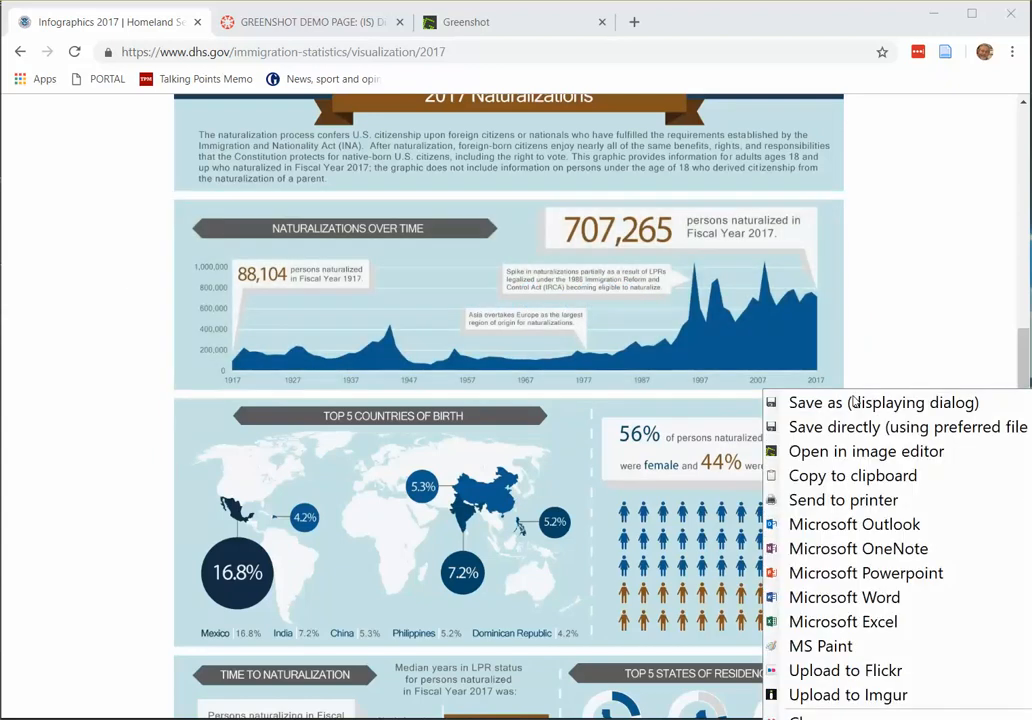
click(819, 453)
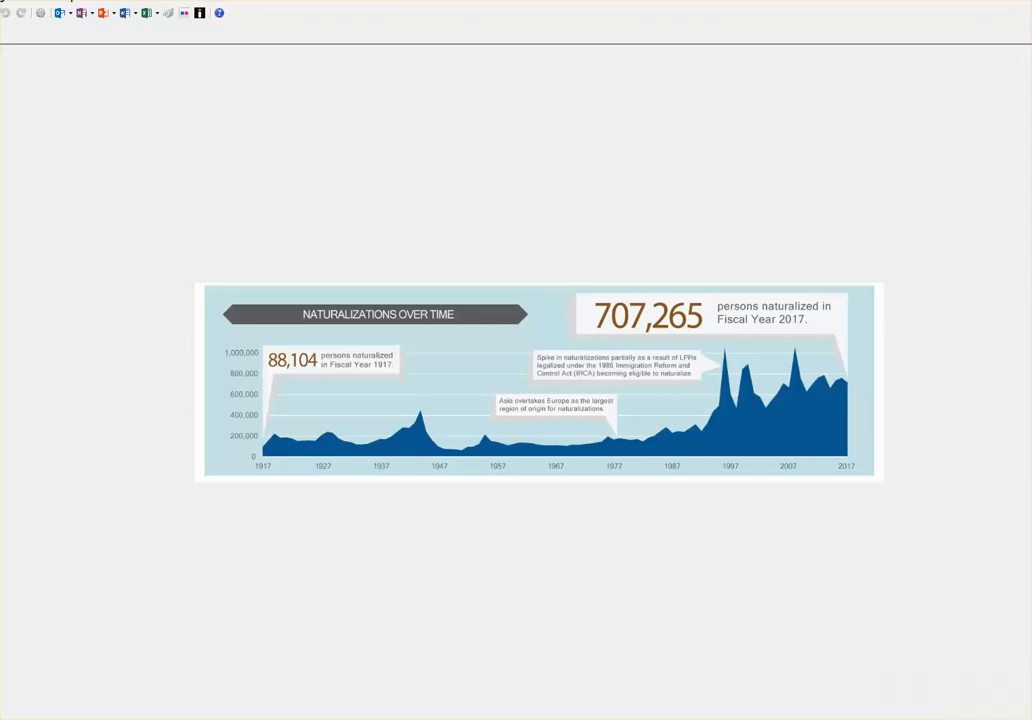
Reposition and enlarge the Greenshot image editor window so its tools and the captured chart are fully in view.
drag(905, 2, 686, 216)
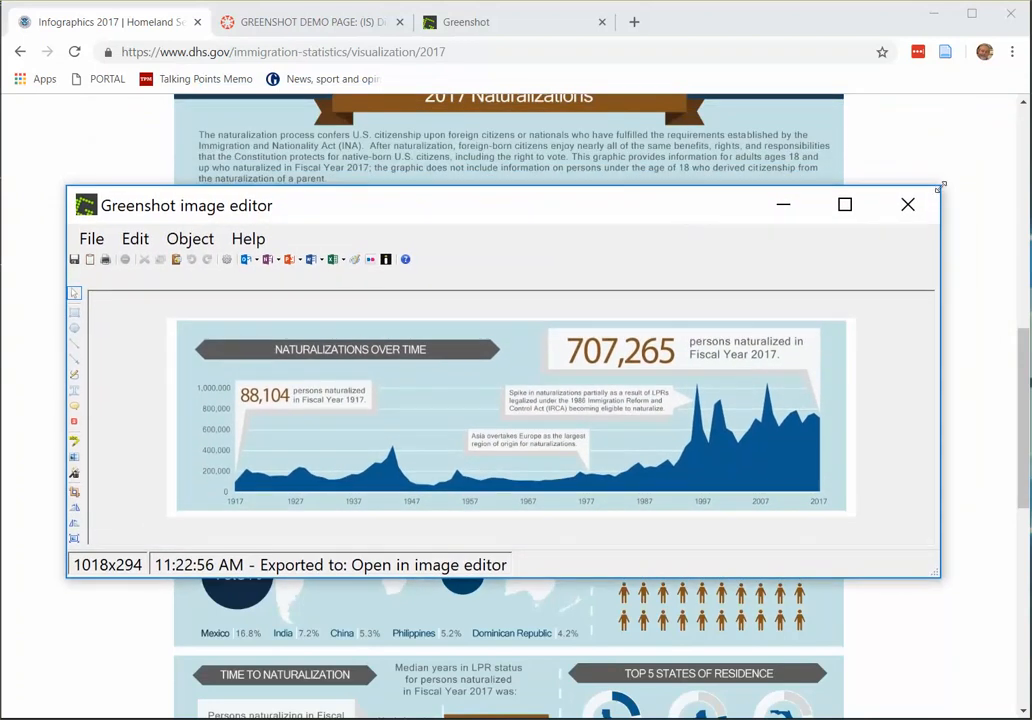
drag(940, 186, 985, 98)
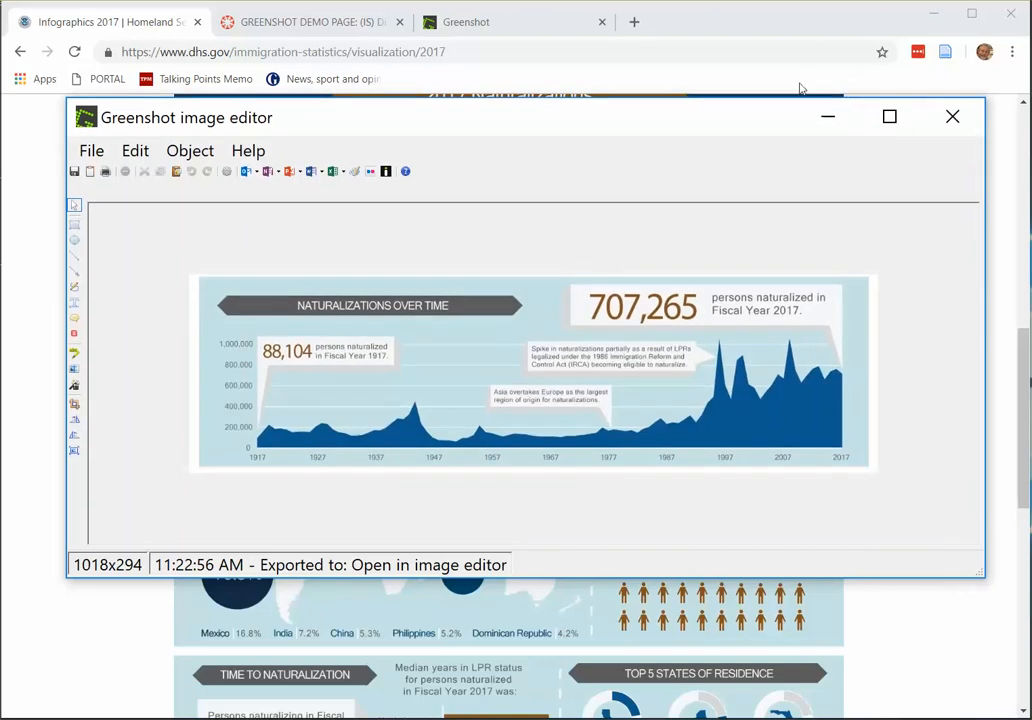
drag(749, 122, 724, 99)
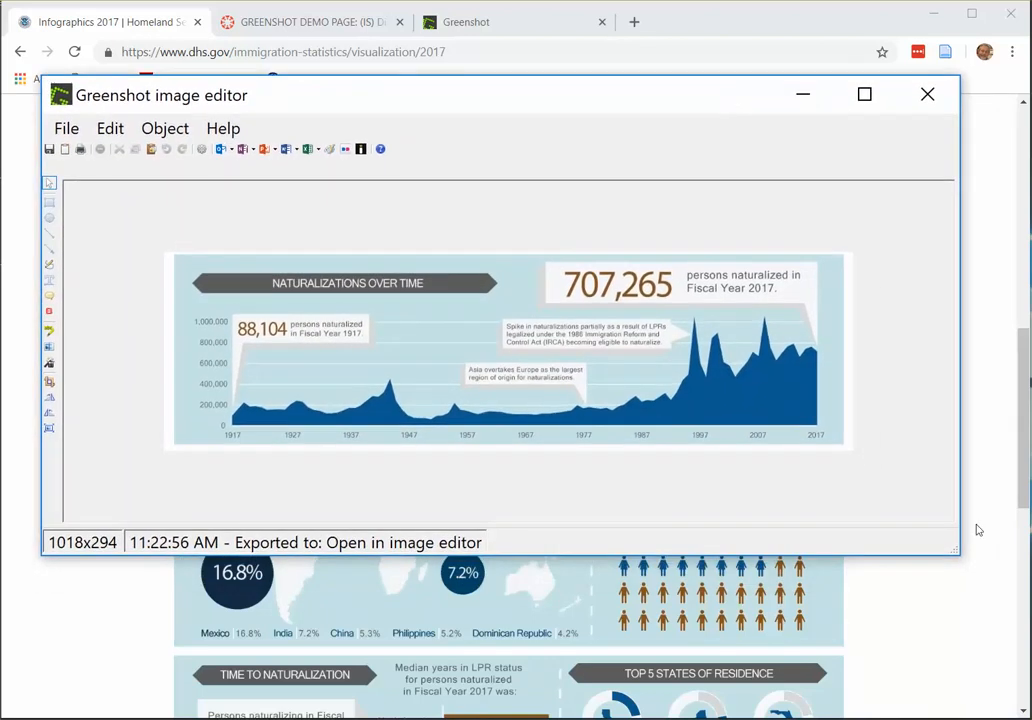
drag(955, 549, 979, 610)
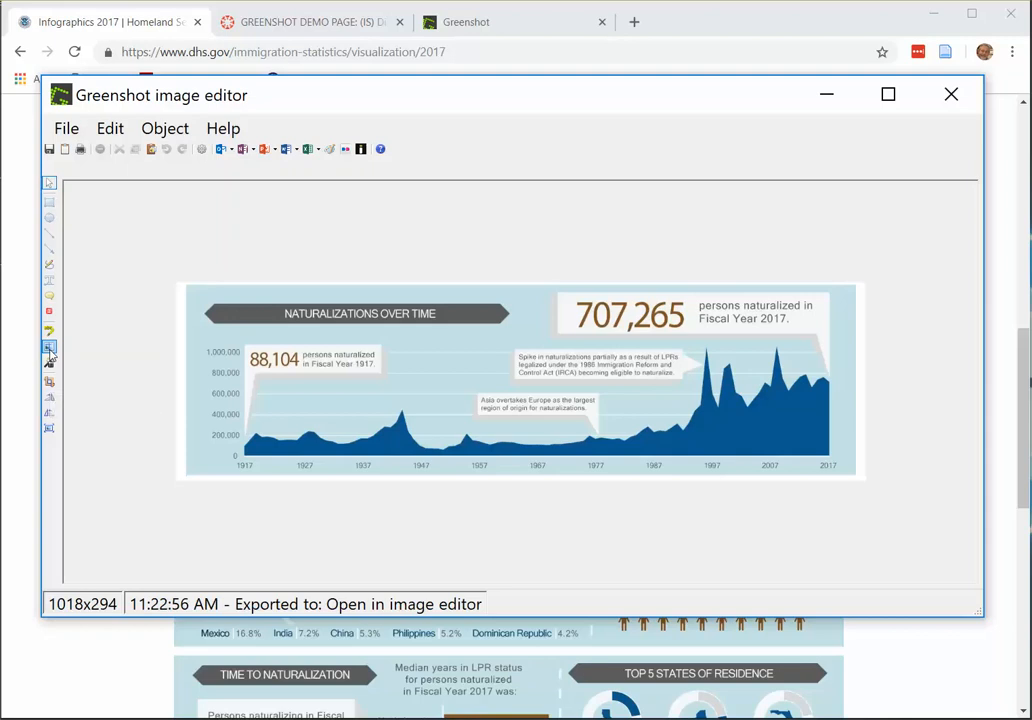
Obfuscate the caption text beside the 88,104 figure in the captured chart and upload the image to Flickr.
click(50, 350)
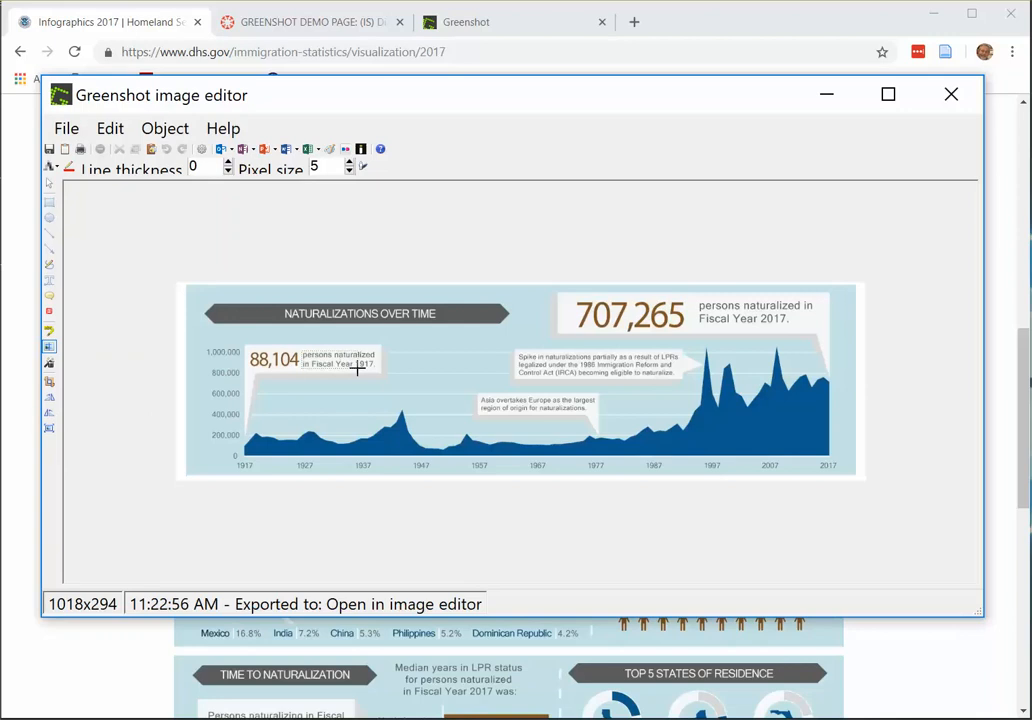
drag(378, 372, 301, 350)
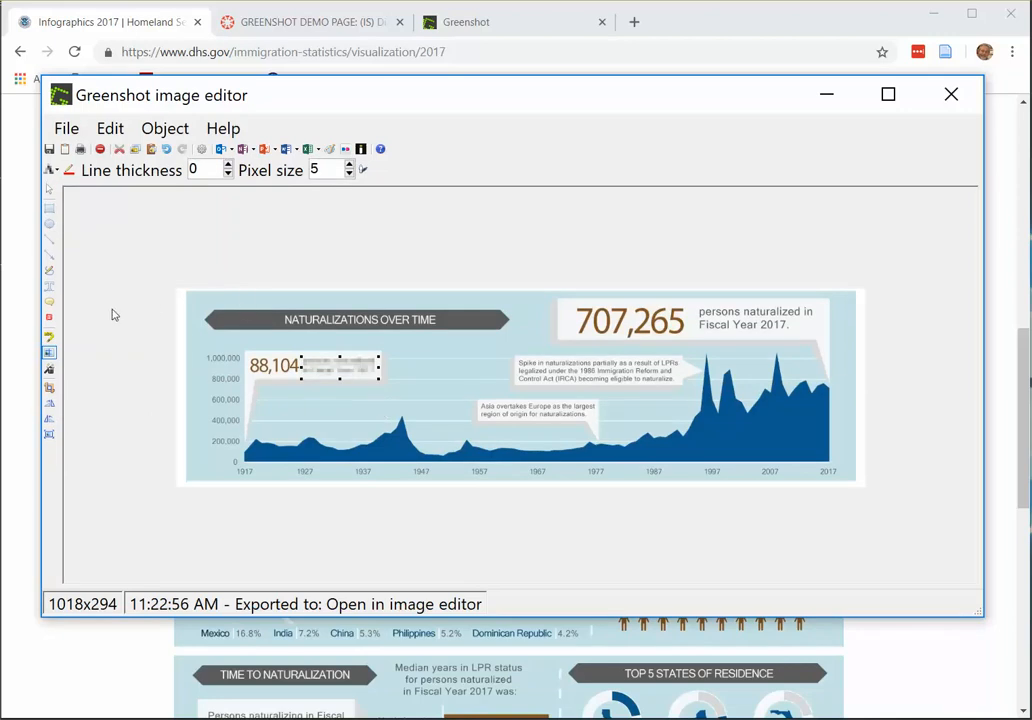
click(49, 270)
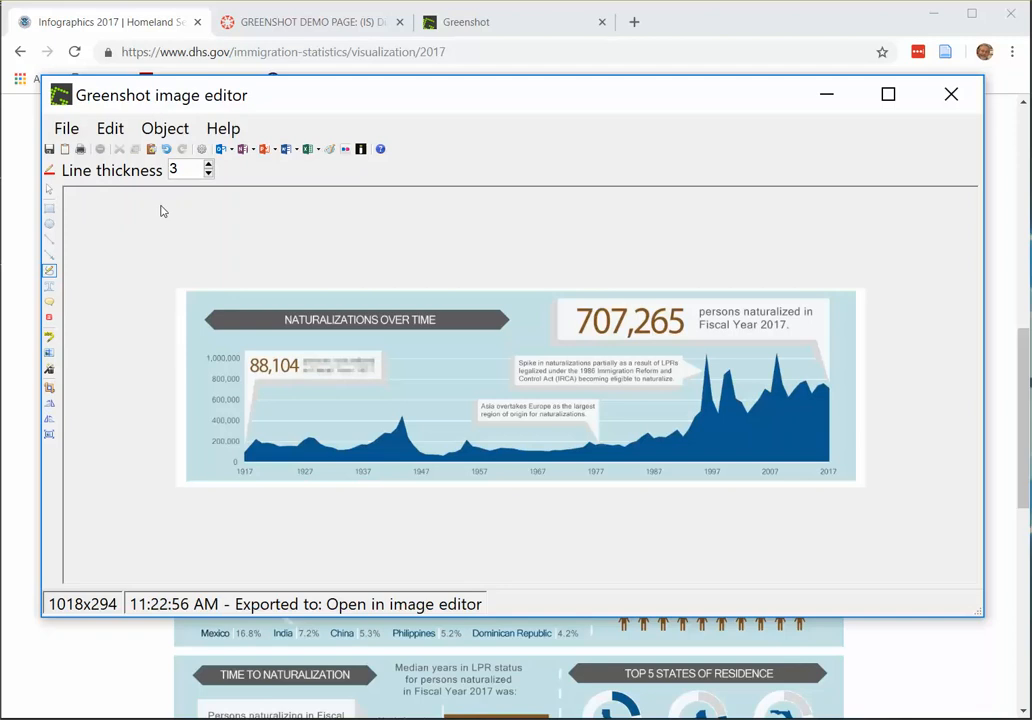
click(346, 150)
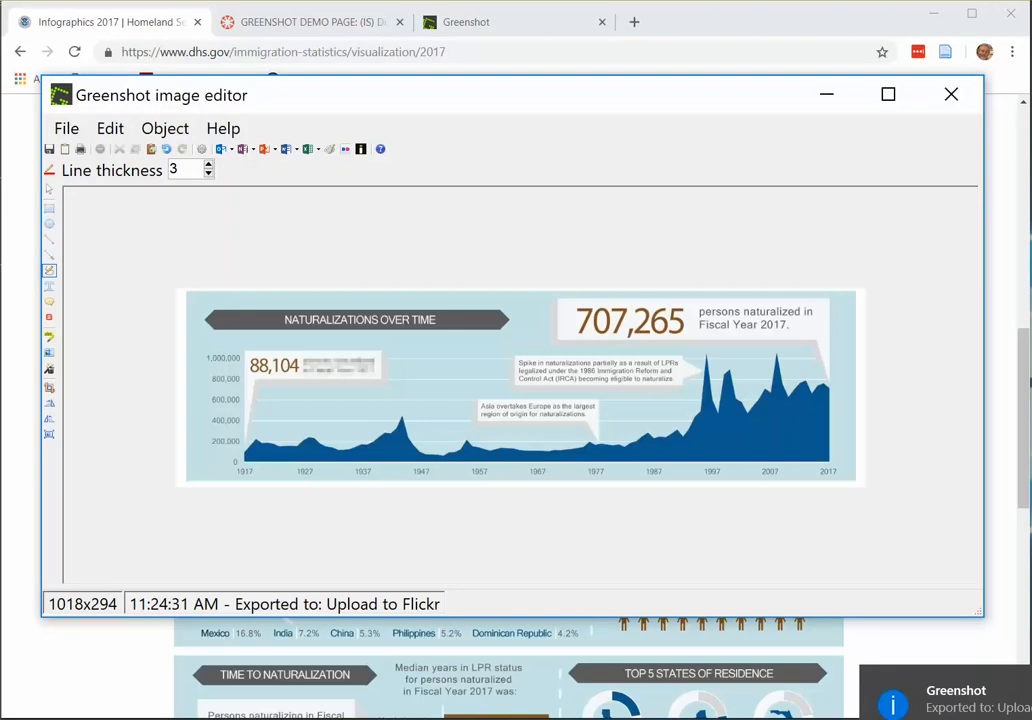
Switch to the GREENSHOT DEMO PAGE being edited in Canvas and change it to the Rich Content Editor.
click(303, 24)
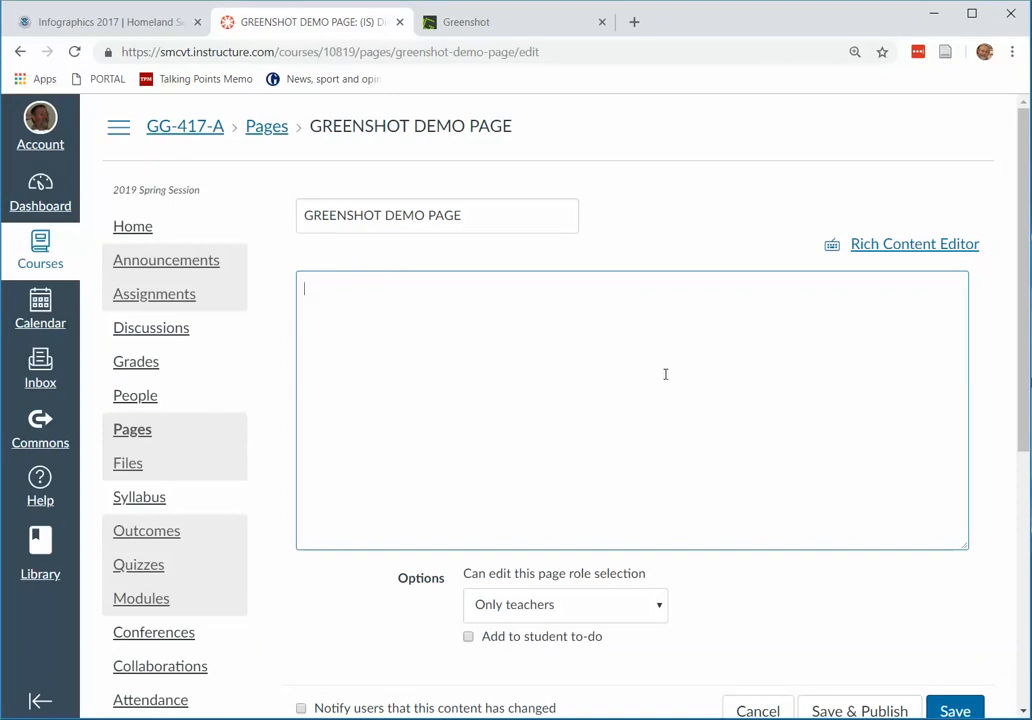
click(891, 254)
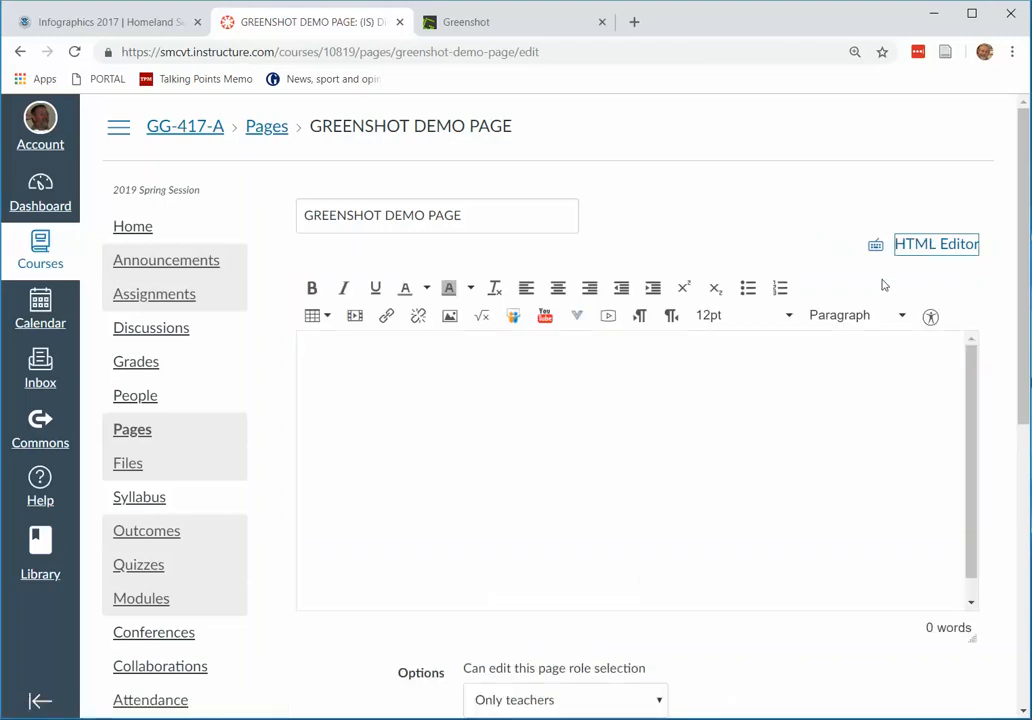
click(908, 255)
click(908, 255)
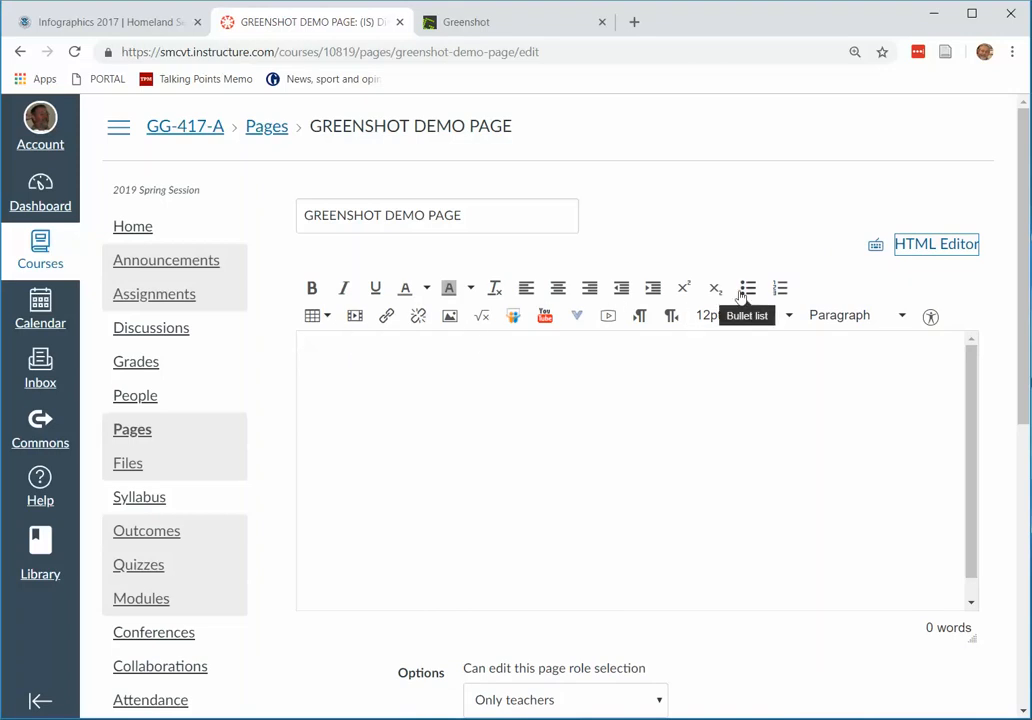
Enter the line "This is an image from the DHS:" in the page body and paste the uploaded chart image beneath it.
click(478, 371)
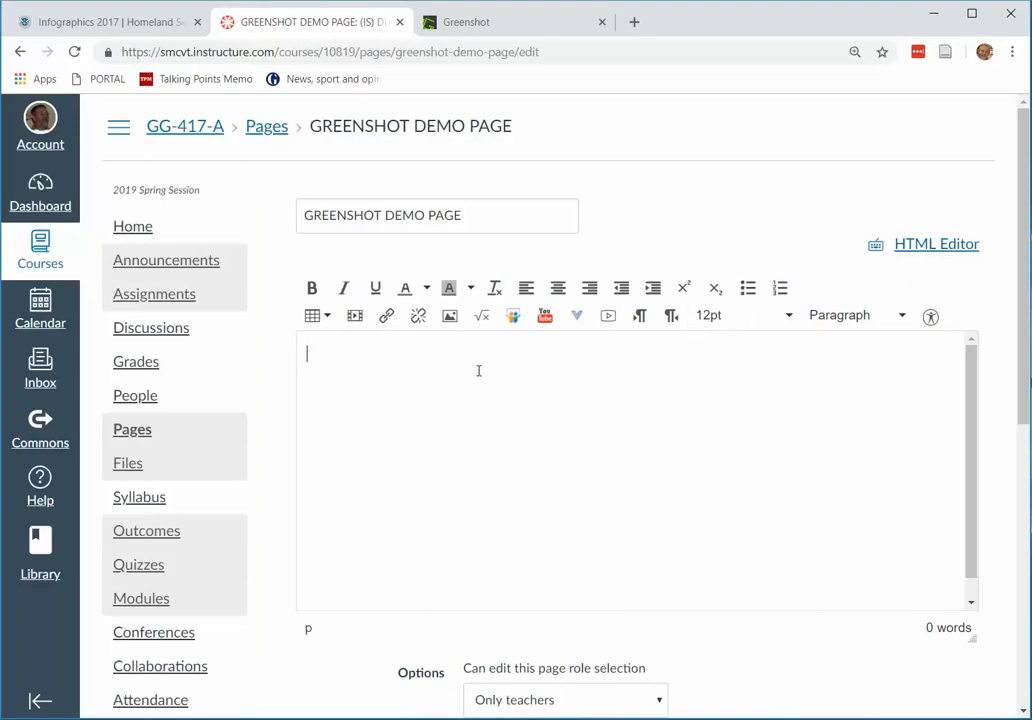
text(THI)
key(BackSpace)
key(BackSpace)
text(his is am)
key(BackSpace)
key(BackSpace)
text(n image )
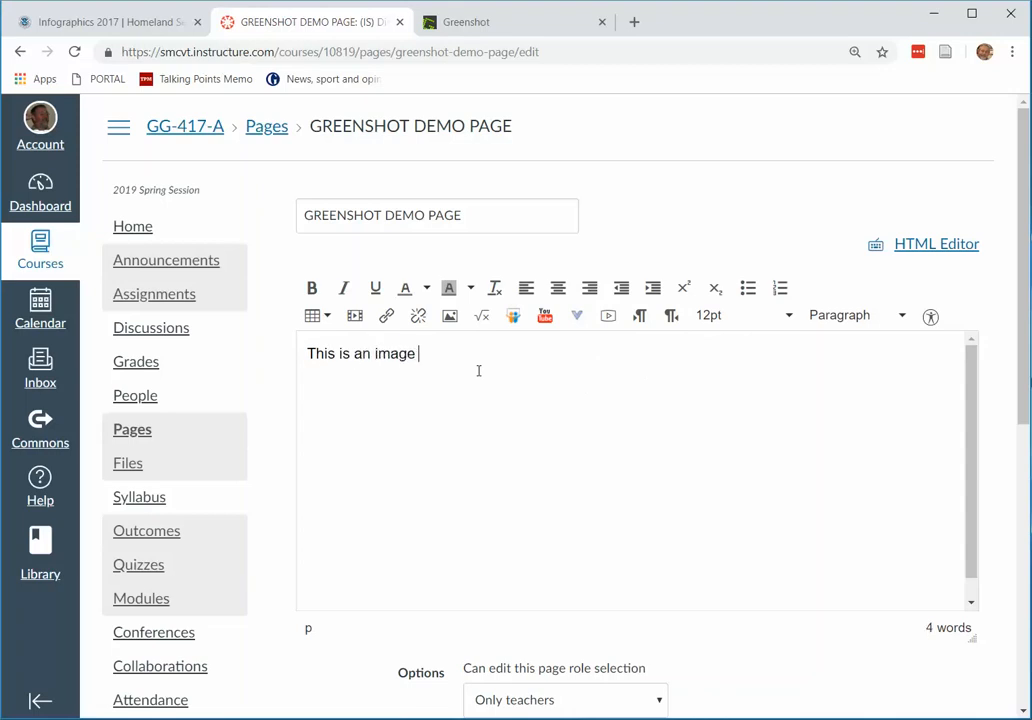
text(from the DHS:)
key(Return)
key(ctrl+v)
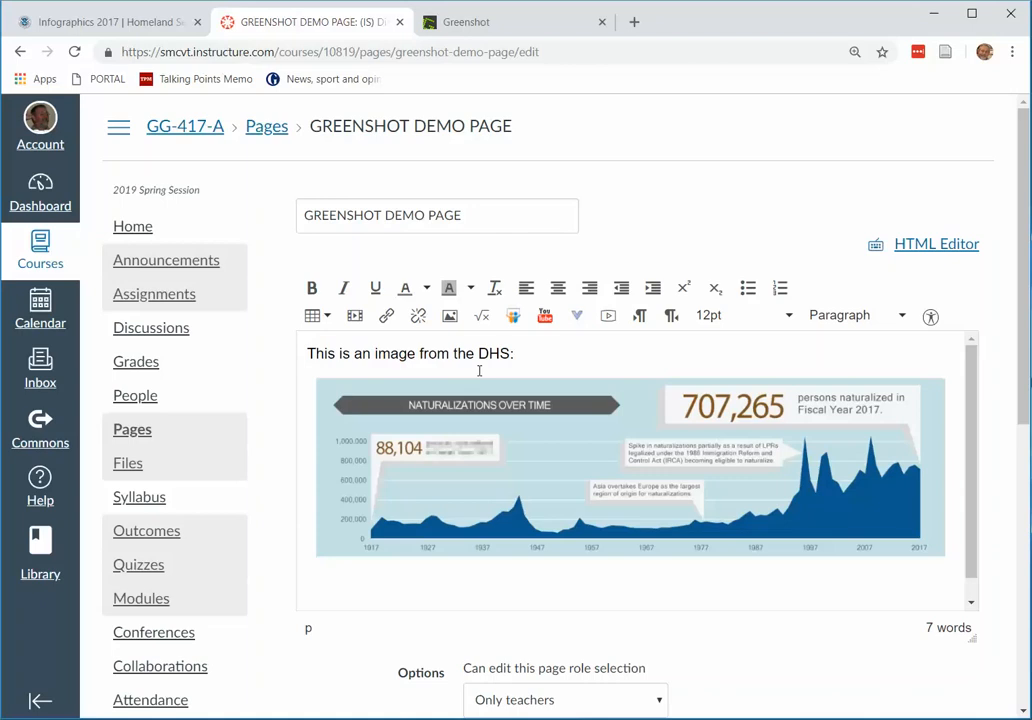
Shrink the pasted chart image to about 557 x 161 pixels and center it on the page.
click(559, 455)
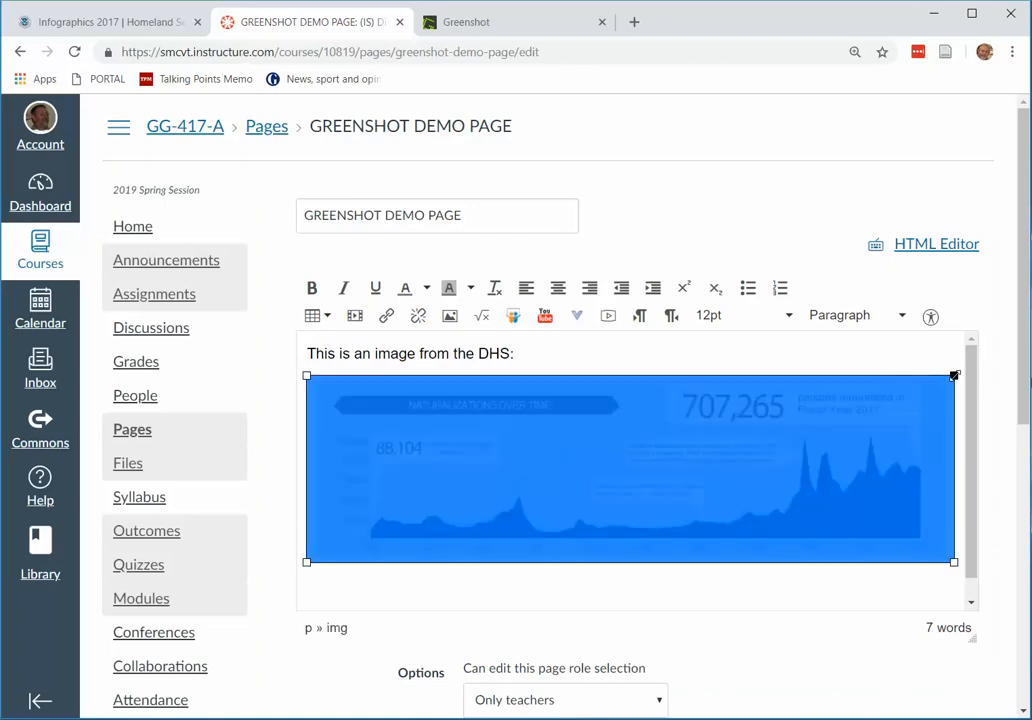
drag(954, 376, 790, 425)
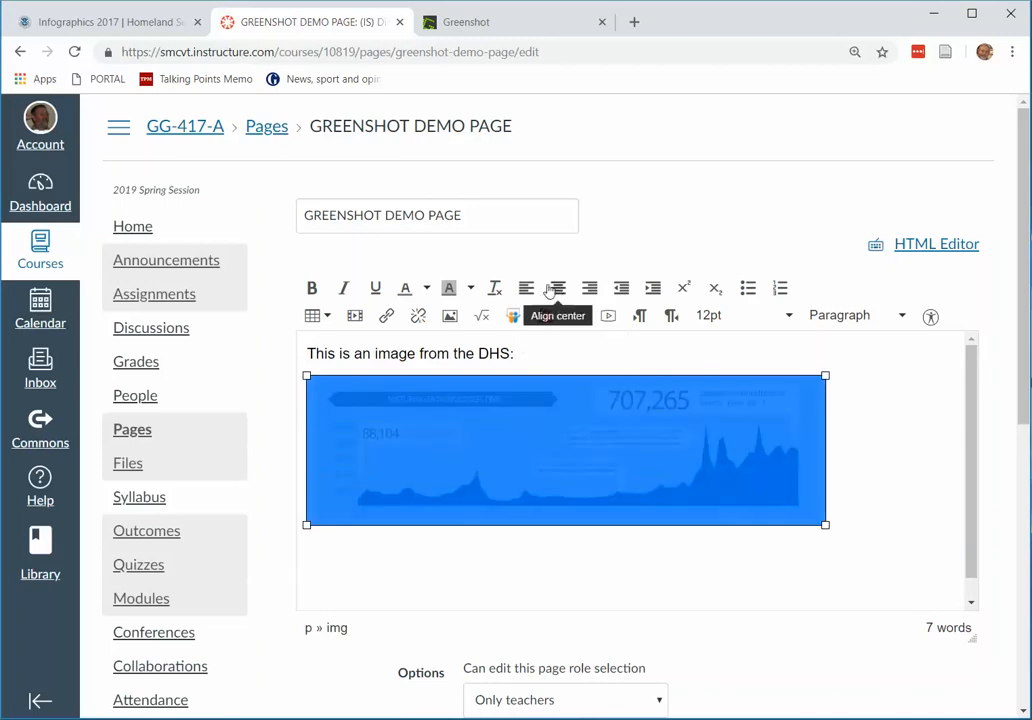
click(558, 290)
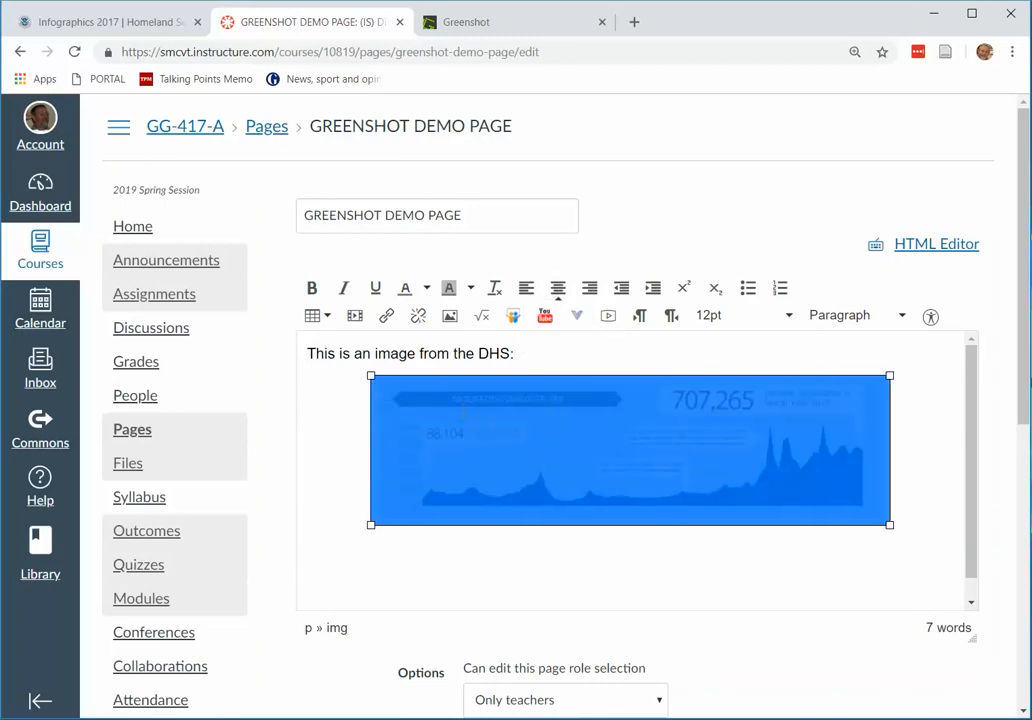
click(455, 353)
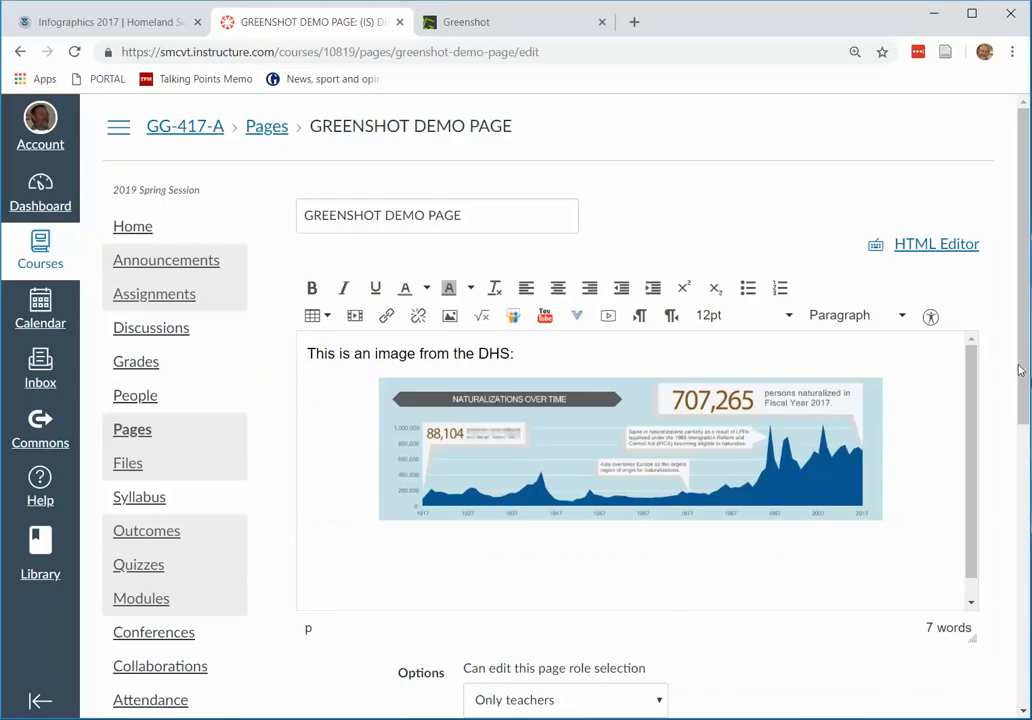
Save the GREENSHOT DEMO PAGE without publishing it and reopen it for editing.
scroll(963, 375, down, 4)
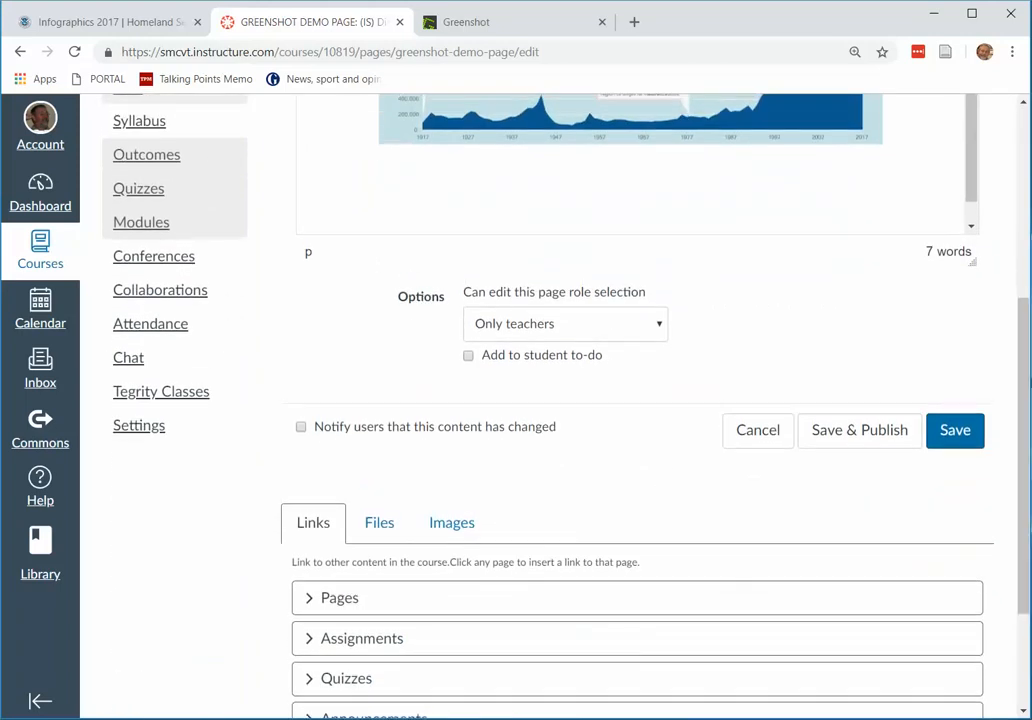
click(955, 433)
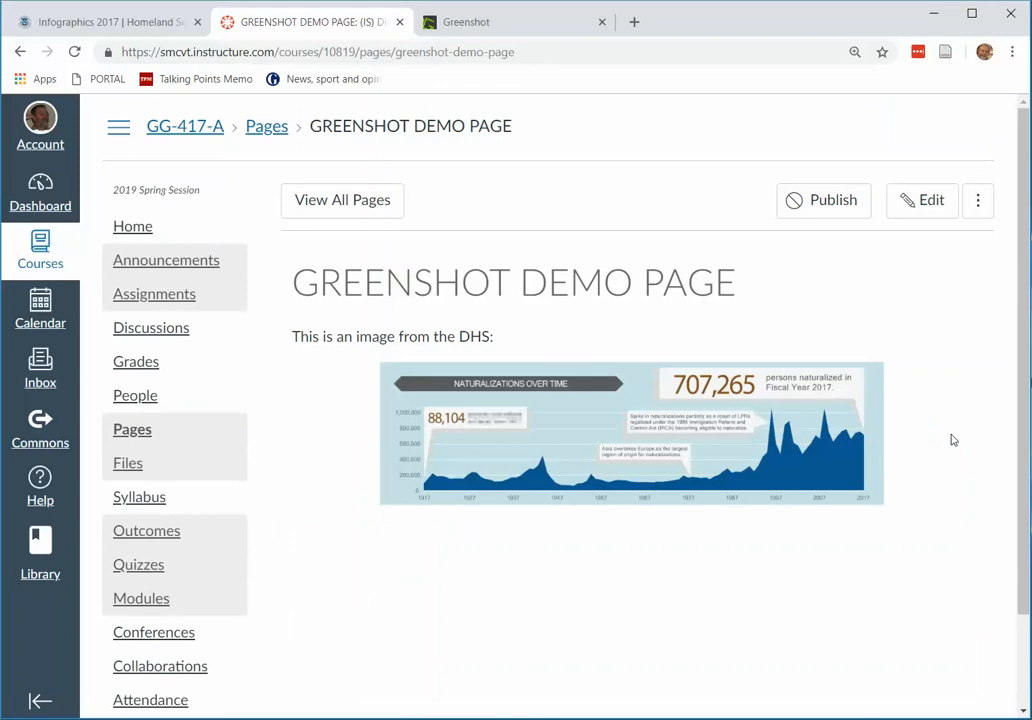
click(918, 206)
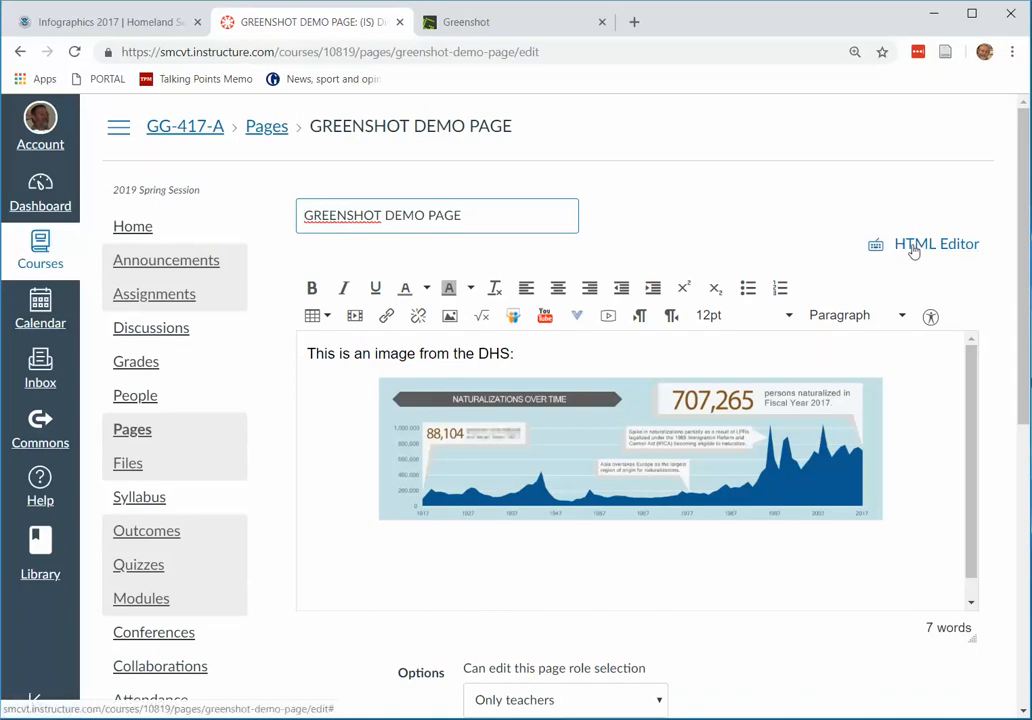
Examine the chart image's source link in the page's HTML code, return to the rich content view and place the cursor after the image.
click(913, 247)
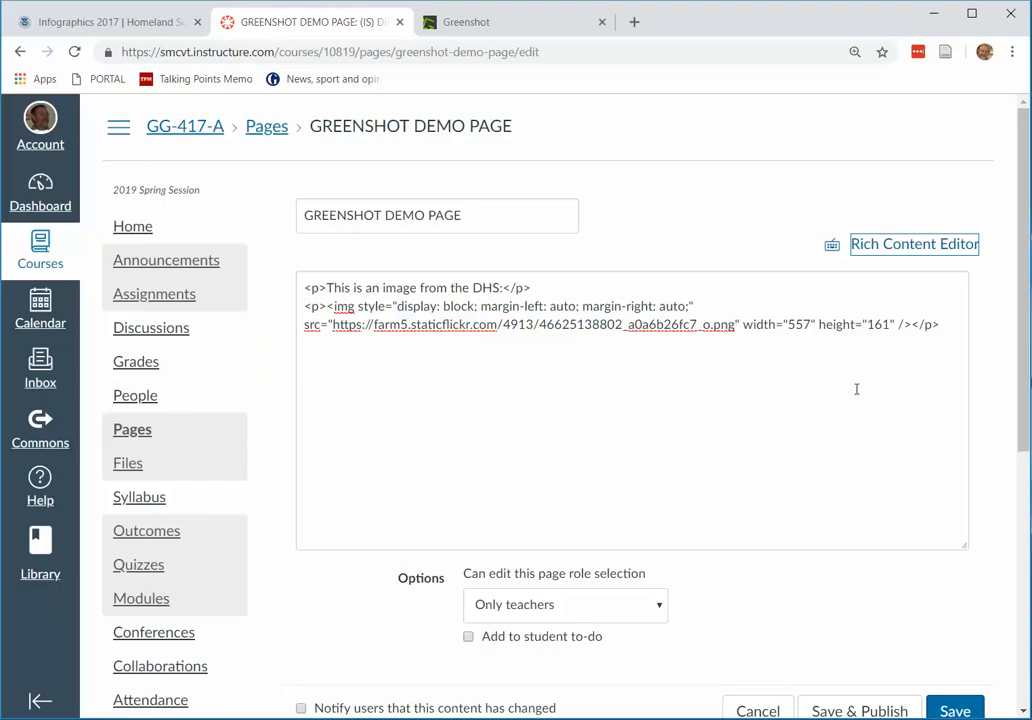
click(880, 246)
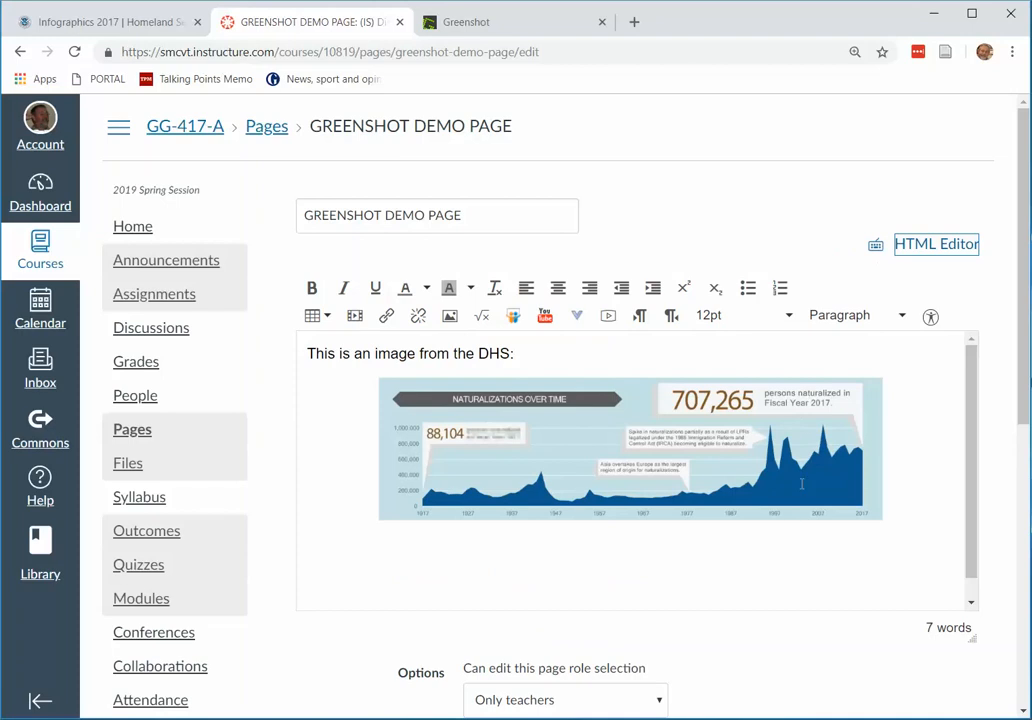
click(906, 511)
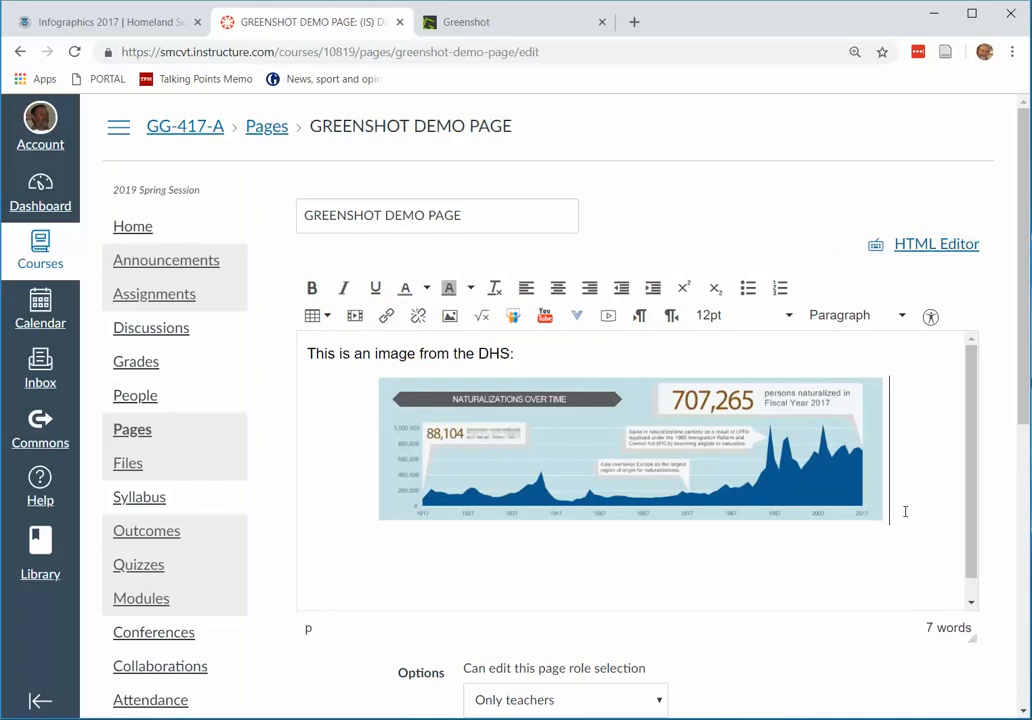
Add the line "A second pathway:" in a new paragraph below the chart image and start an empty line beneath it.
key(Return)
key(Return)
key(BackSpace)
text(A second path)
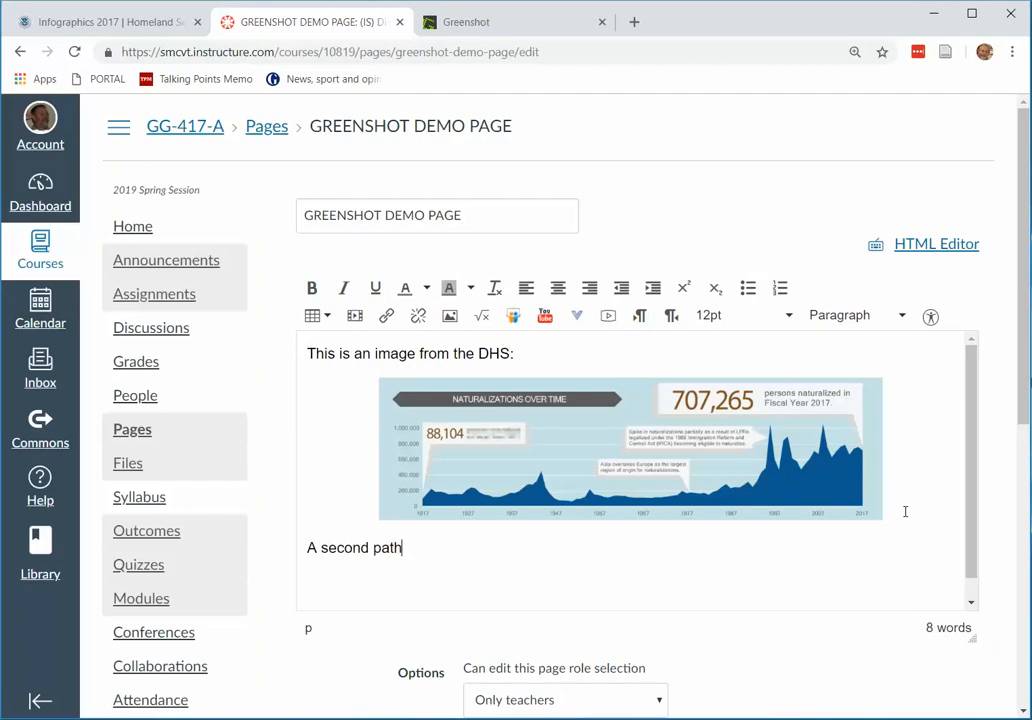
text(way:)
key(Return)
Insert the chart image again from its copied staticflickr.com PNG URL, with the alt text "DHS image from website".
click(451, 319)
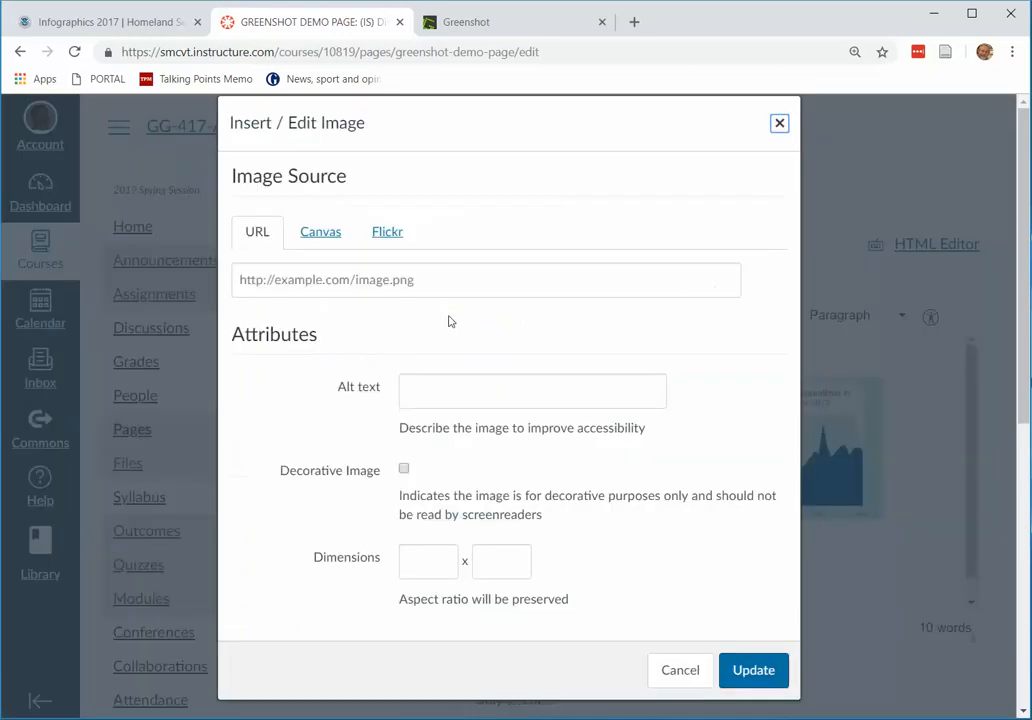
click(386, 284)
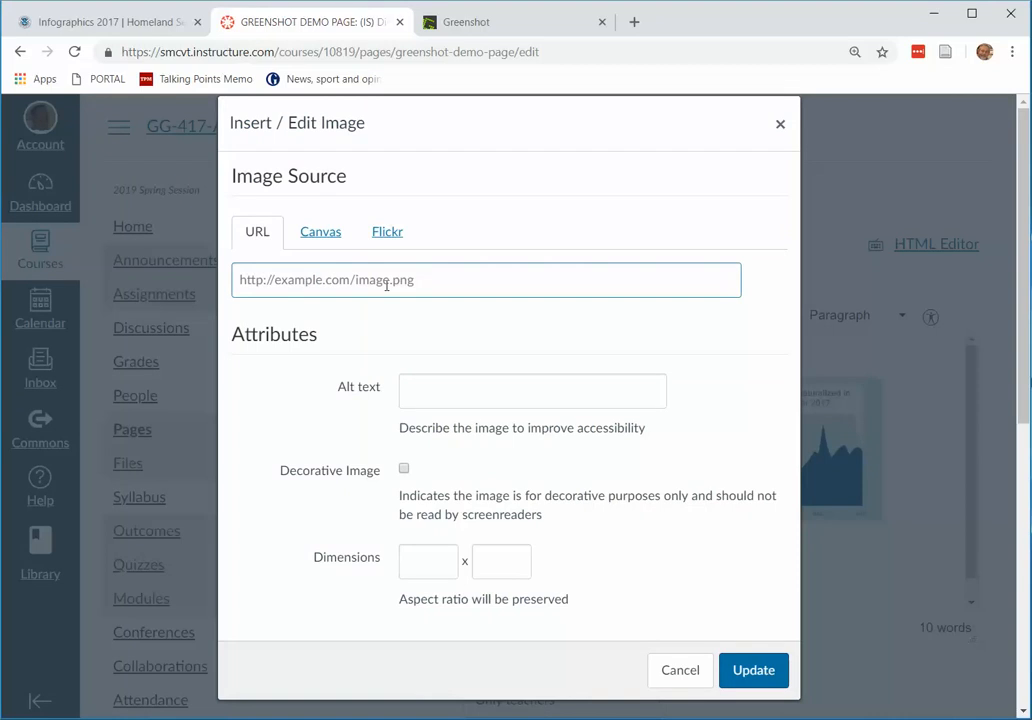
key(ctrl+v)
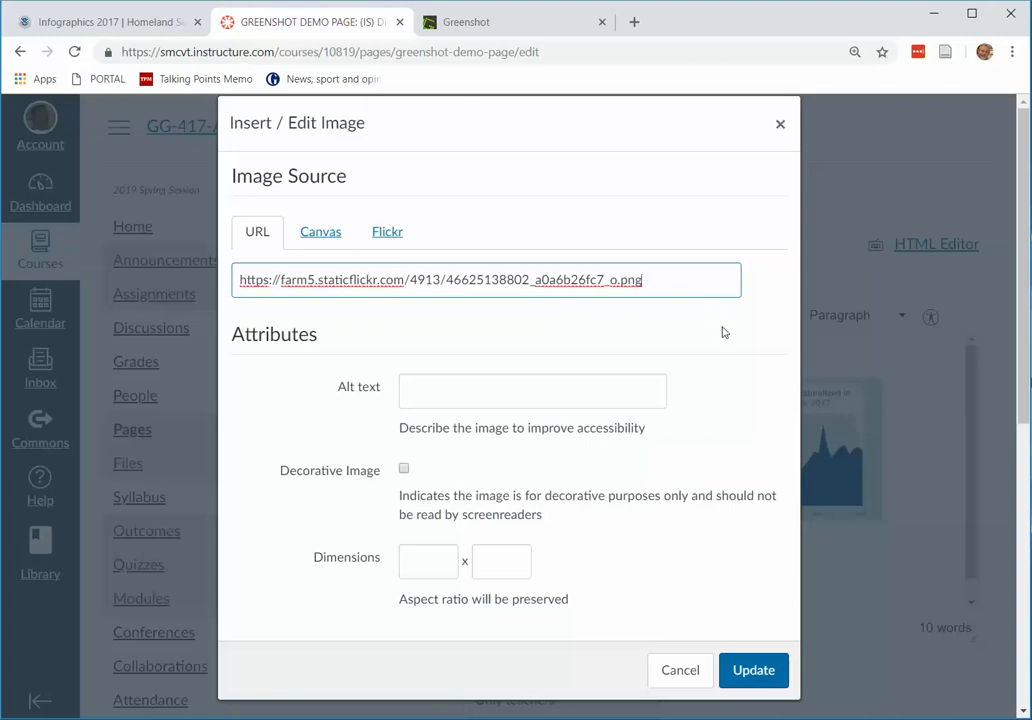
click(474, 391)
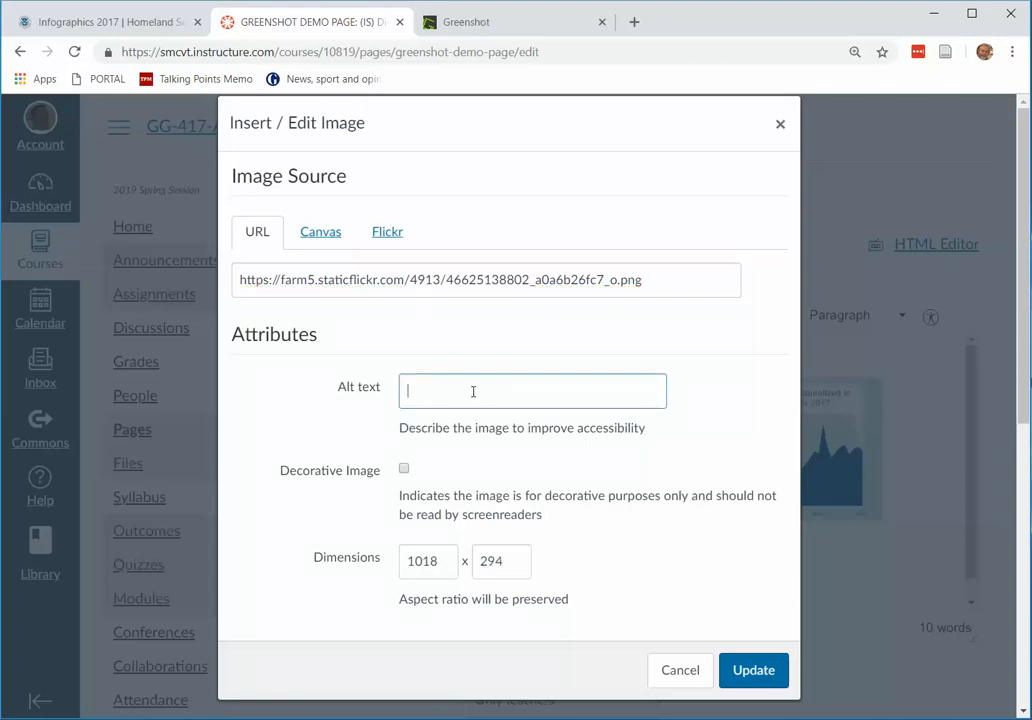
text(DHS image from website)
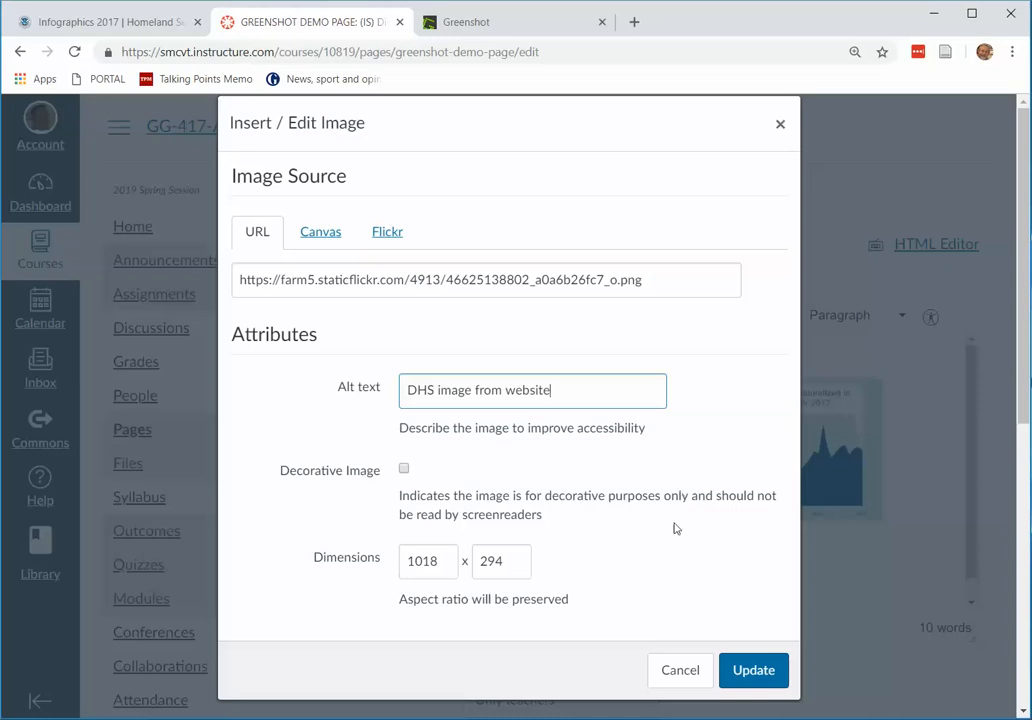
click(742, 670)
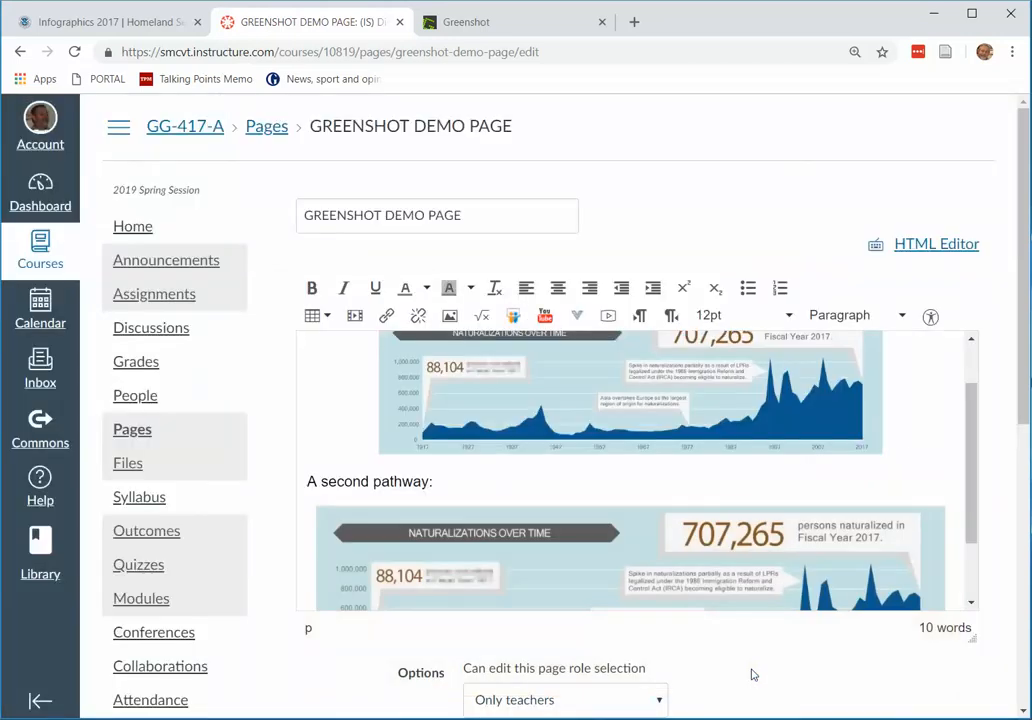
Save the GREENSHOT DEMO PAGE without publishing it and review both chart images on the saved page.
drag(970, 466, 981, 548)
drag(1025, 416, 1025, 640)
click(955, 362)
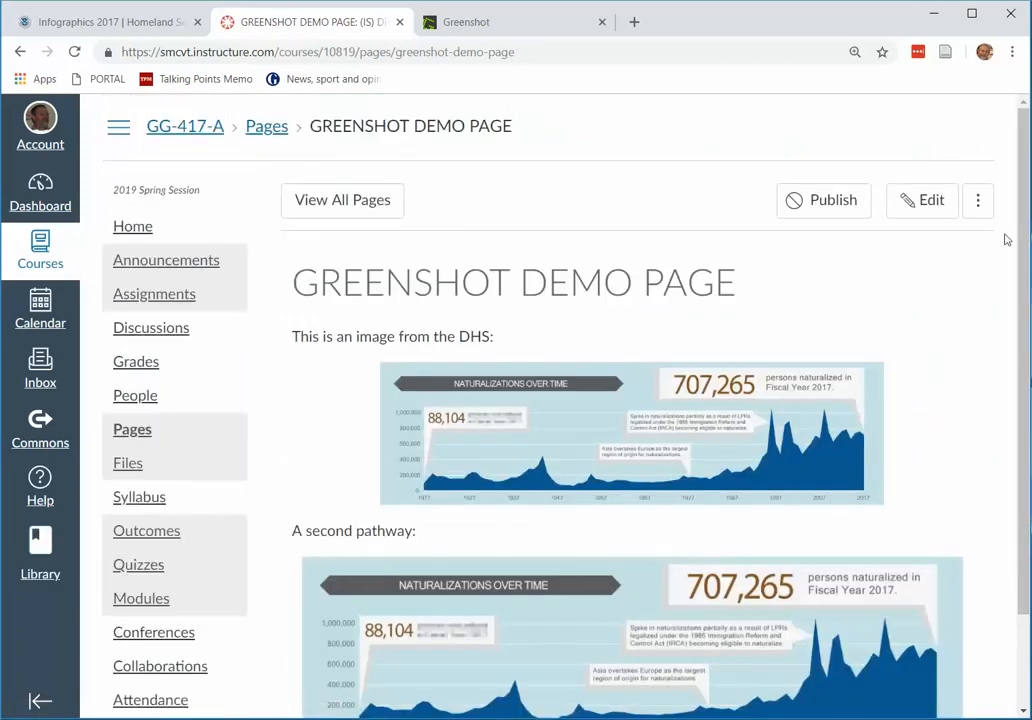
drag(1024, 243, 1015, 335)
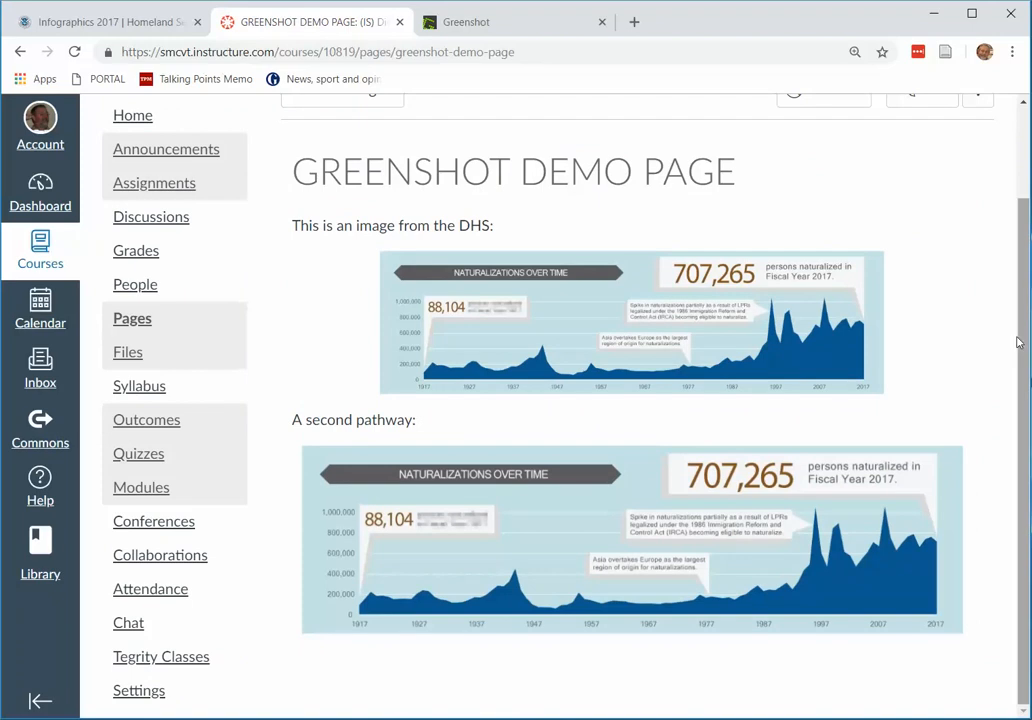
mouse_move(1019, 338)
mouse_down()
mouse_move(1018, 299)
mouse_move(1013, 322)
mouse_up()
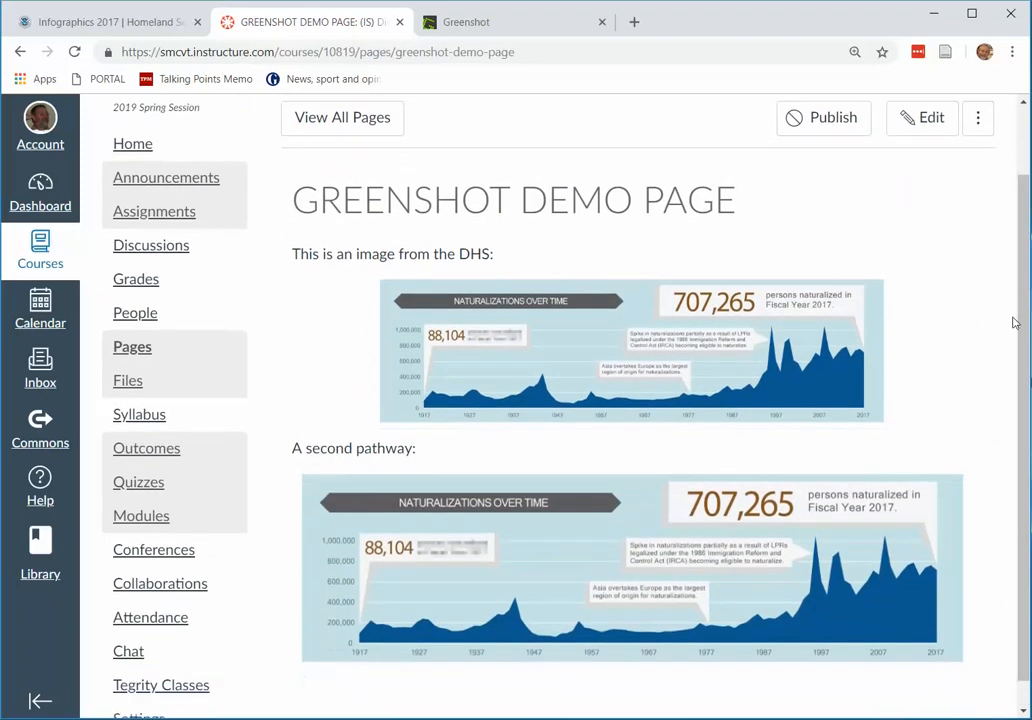